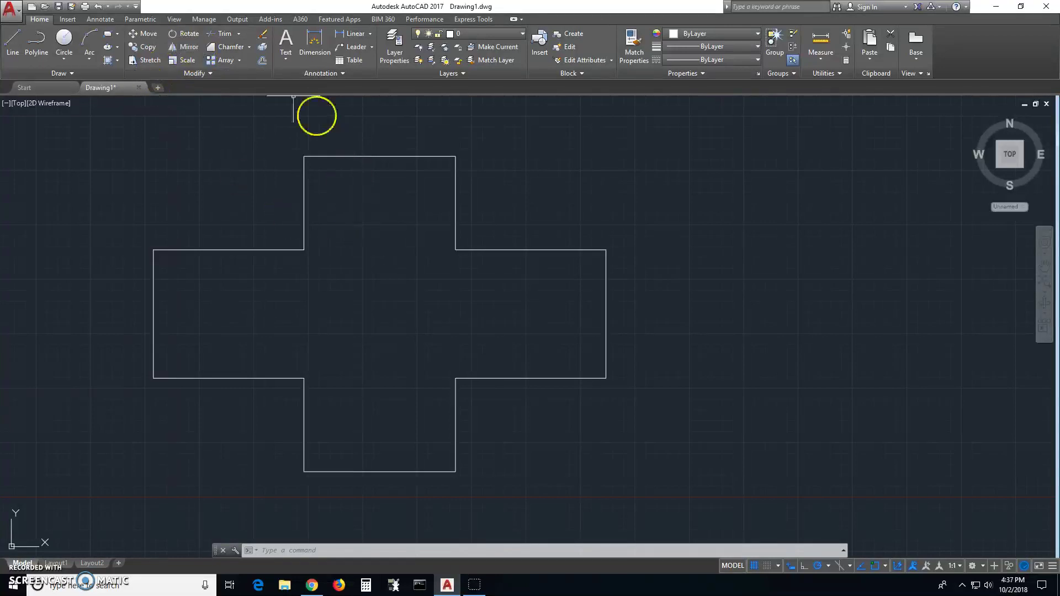
# Start and cancel a fillet, then start and cancel a distance measurement at the right arm's corner
pyautogui.click(251, 48)
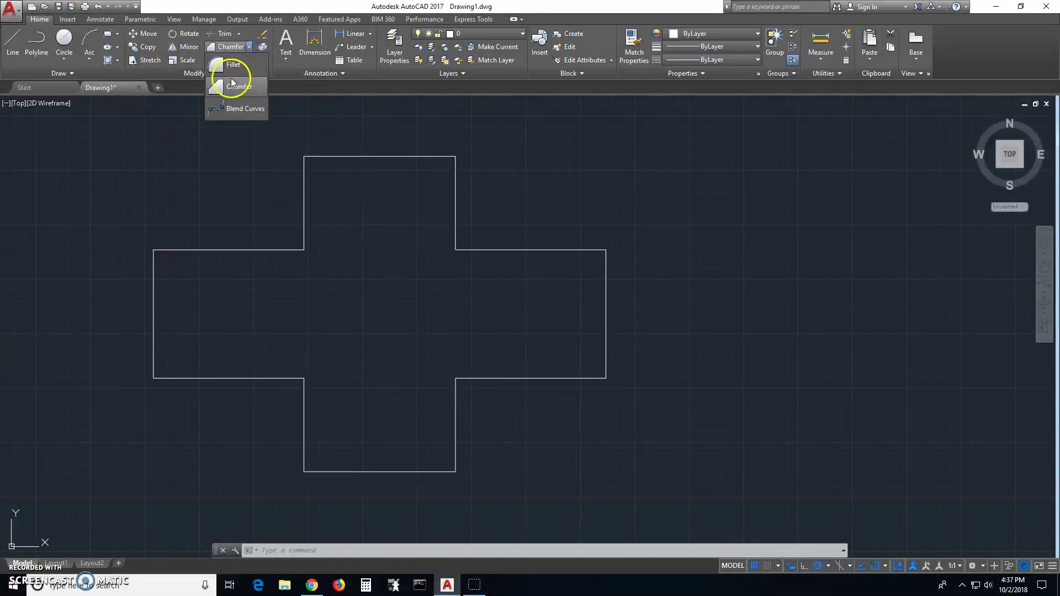
pyautogui.click(232, 65)
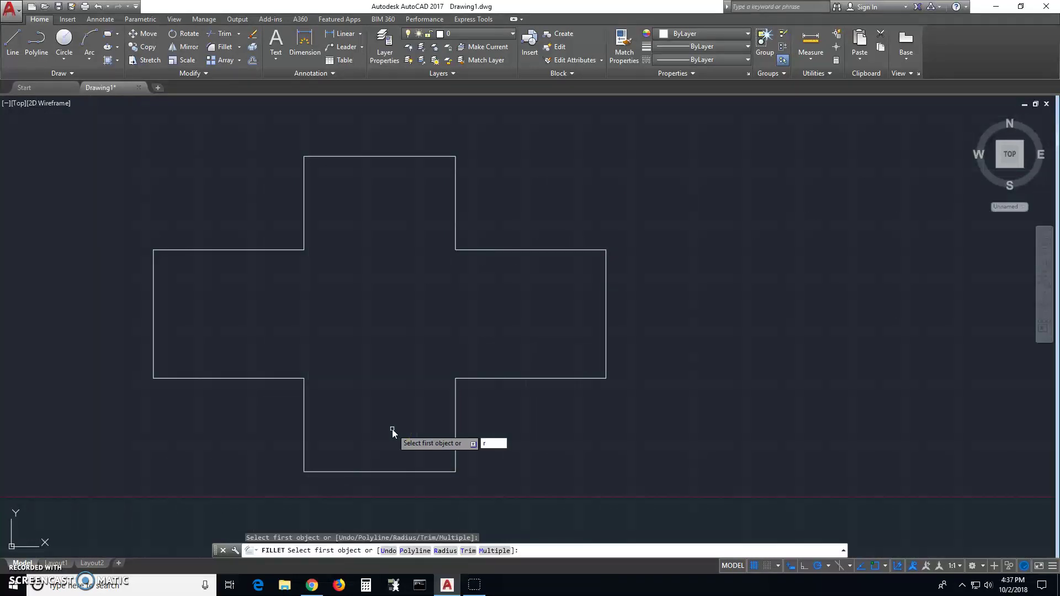
pyautogui.press('Escape')
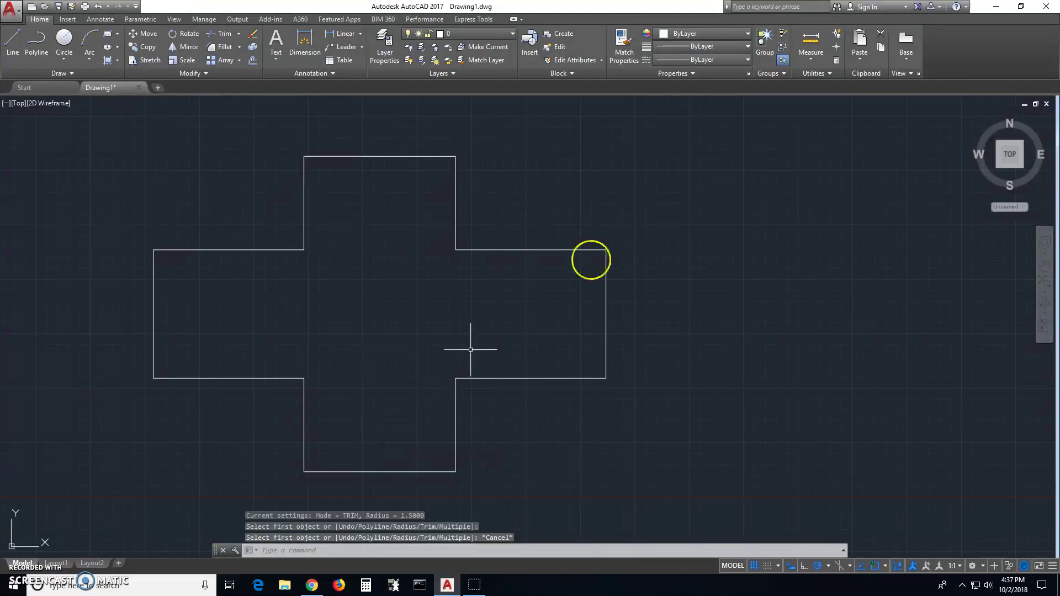
pyautogui.click(810, 42)
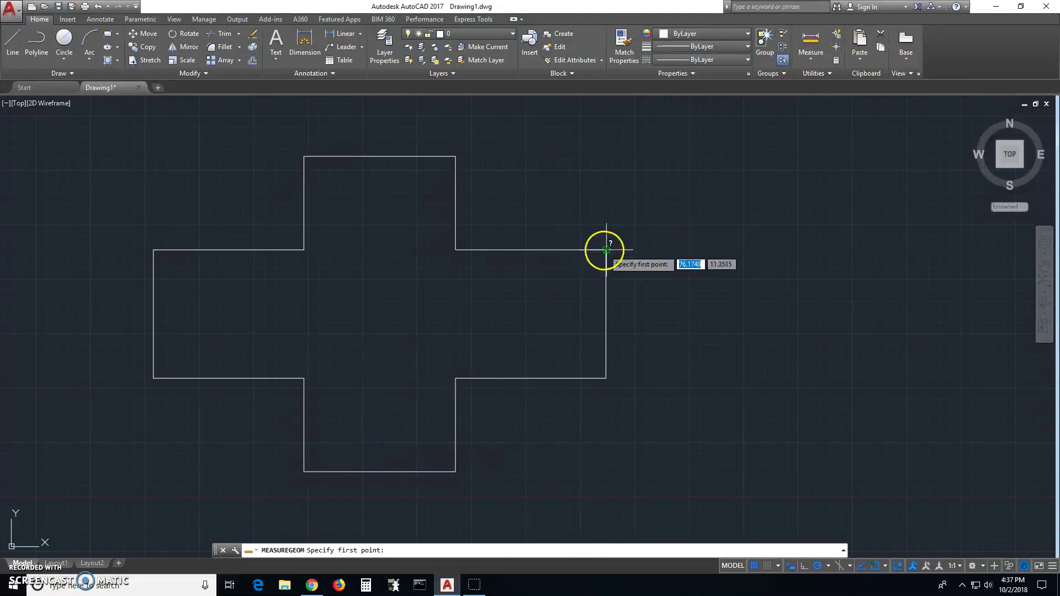
pyautogui.click(606, 250)
pyautogui.press('Escape')
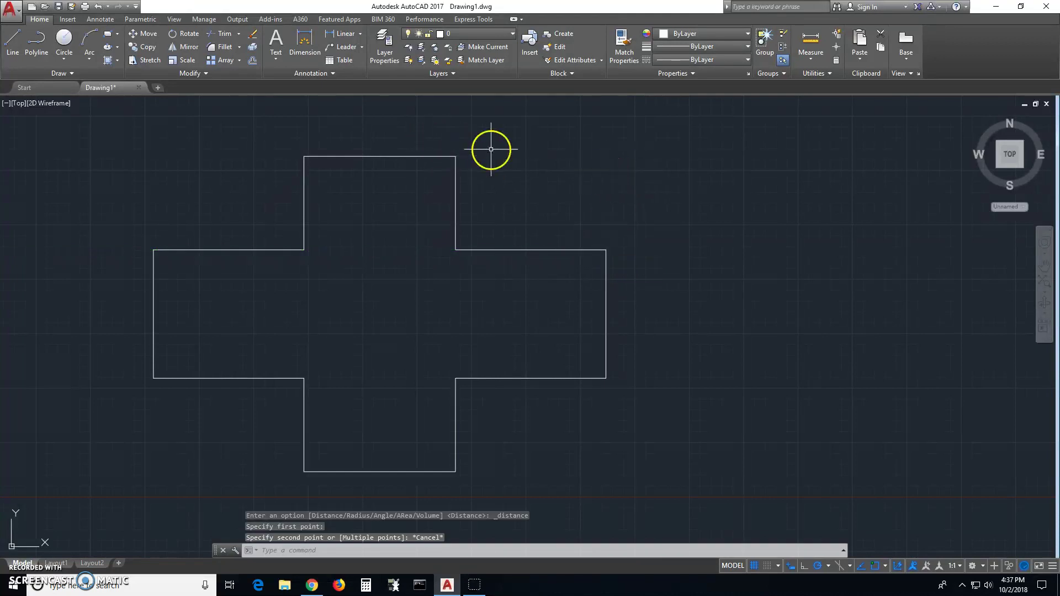
# Fillet the whole cross polyline with the default 1.5000 radius using the Polyline option
pyautogui.write('f')
pyautogui.press('Return')
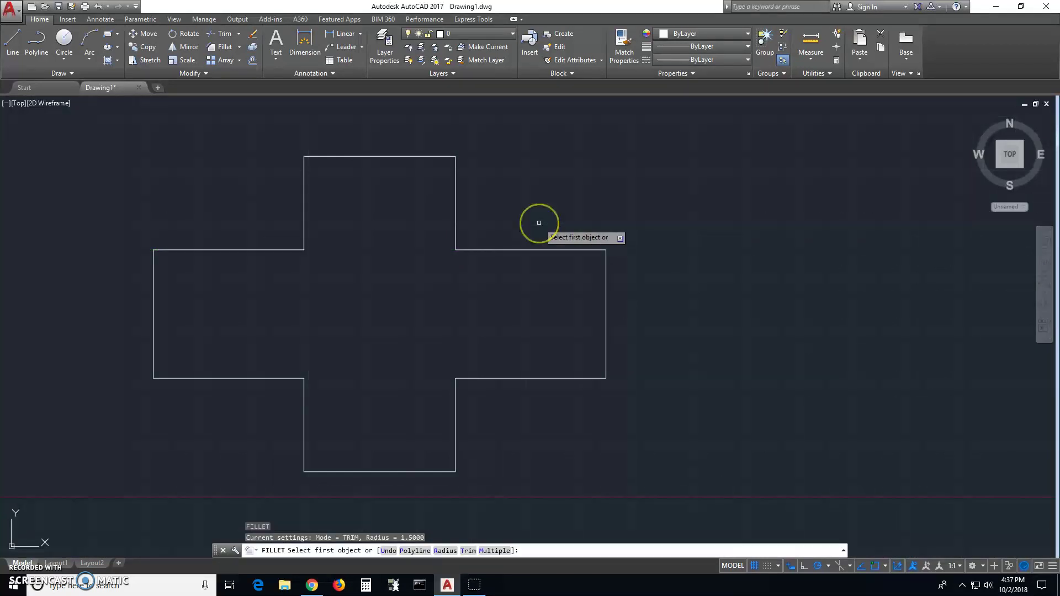
pyautogui.click(538, 224)
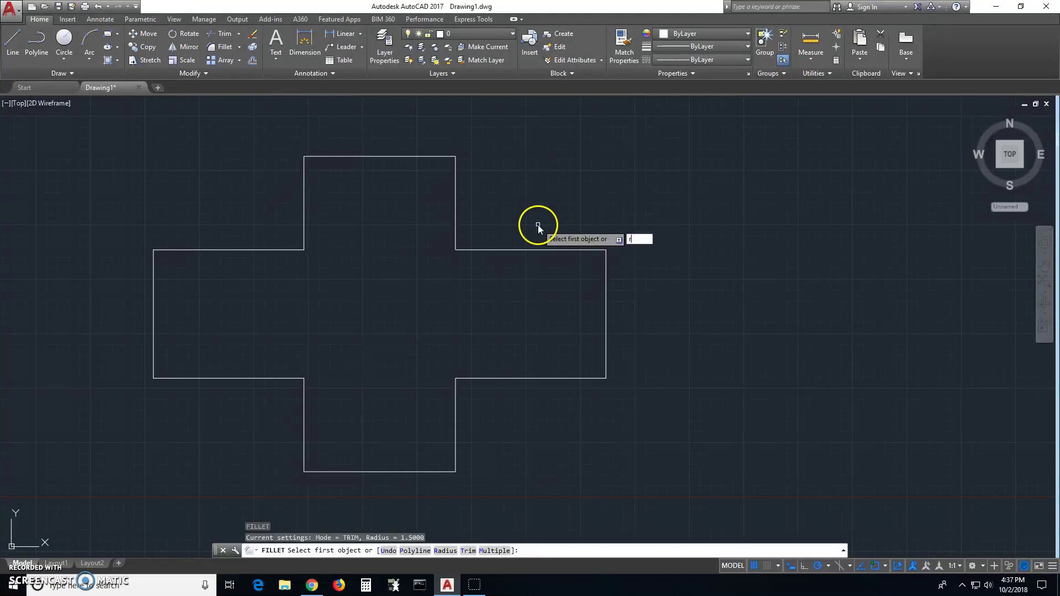
pyautogui.write('r')
pyautogui.press('Return')
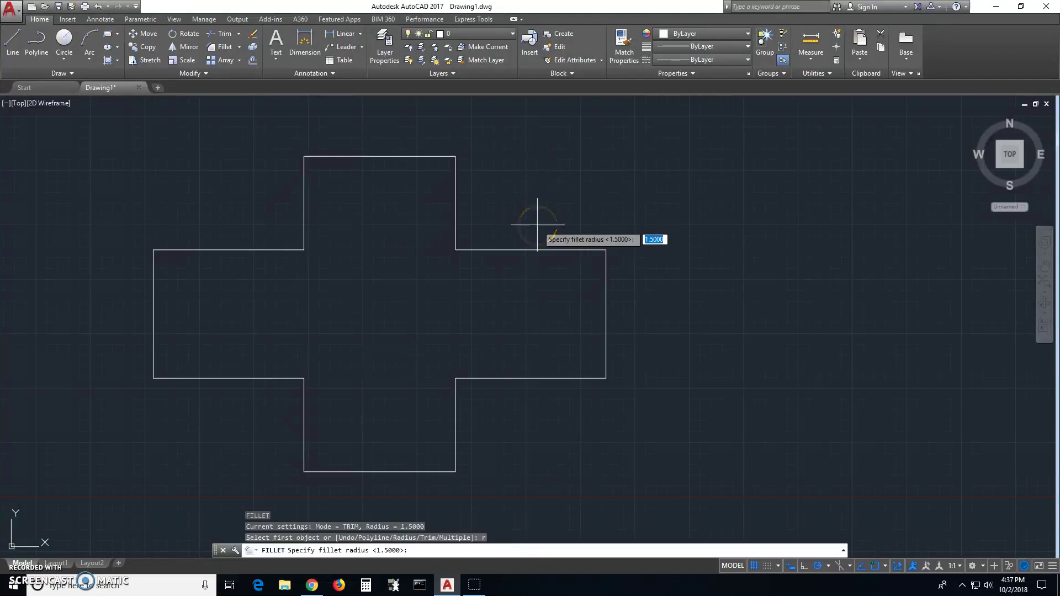
pyautogui.press('Return')
pyautogui.click(525, 242)
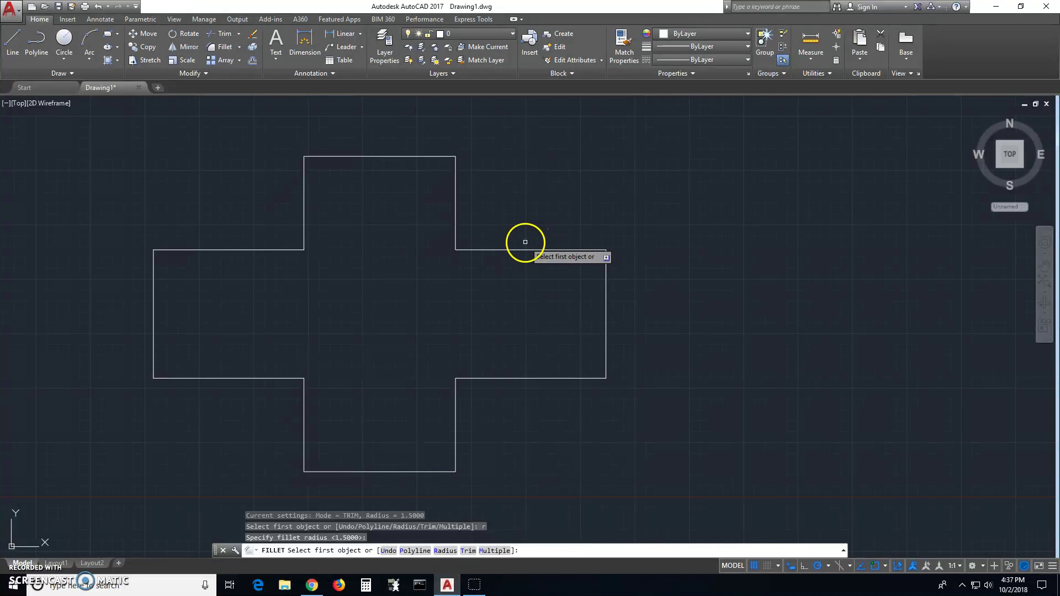
pyautogui.click(408, 551)
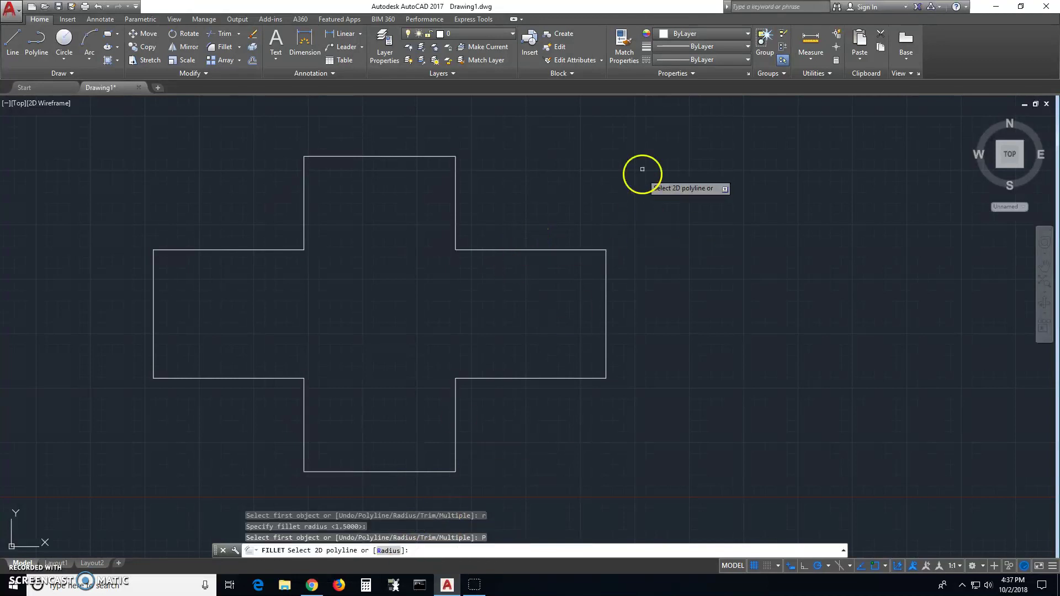
pyautogui.click(453, 168)
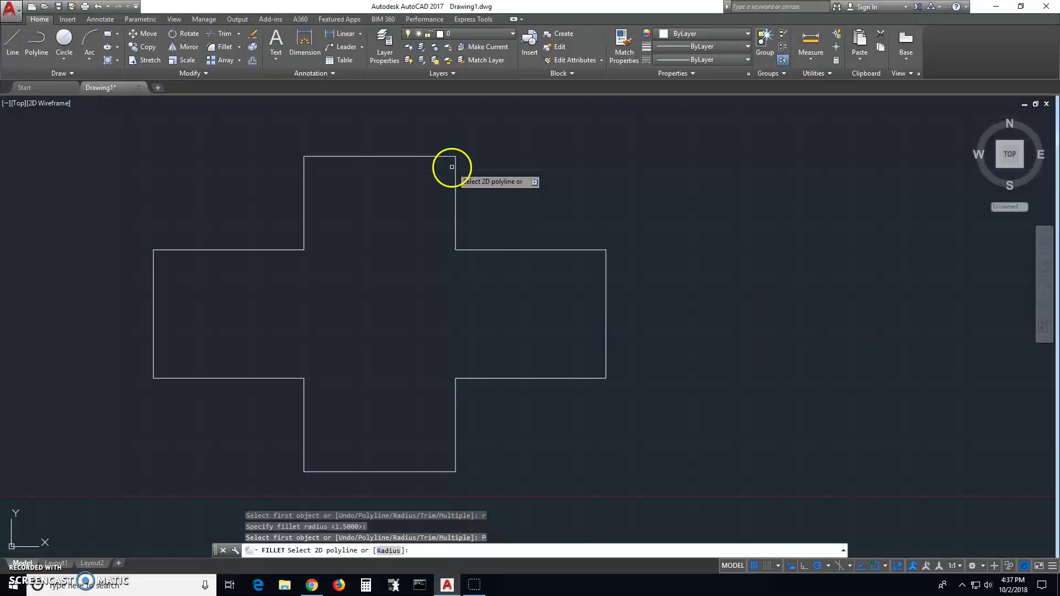
pyautogui.click(456, 205)
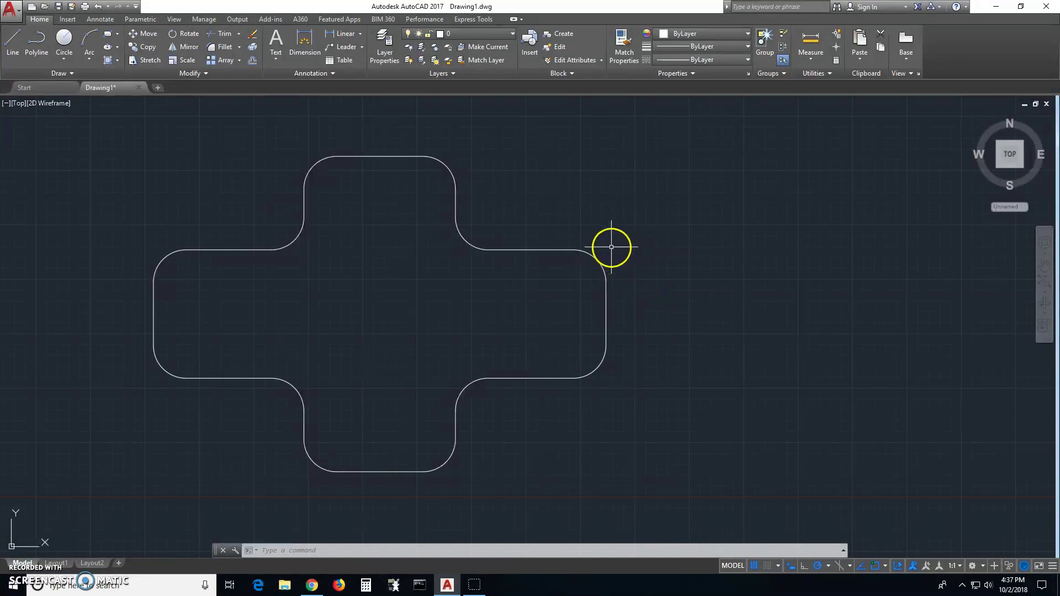
pyautogui.press('F7')
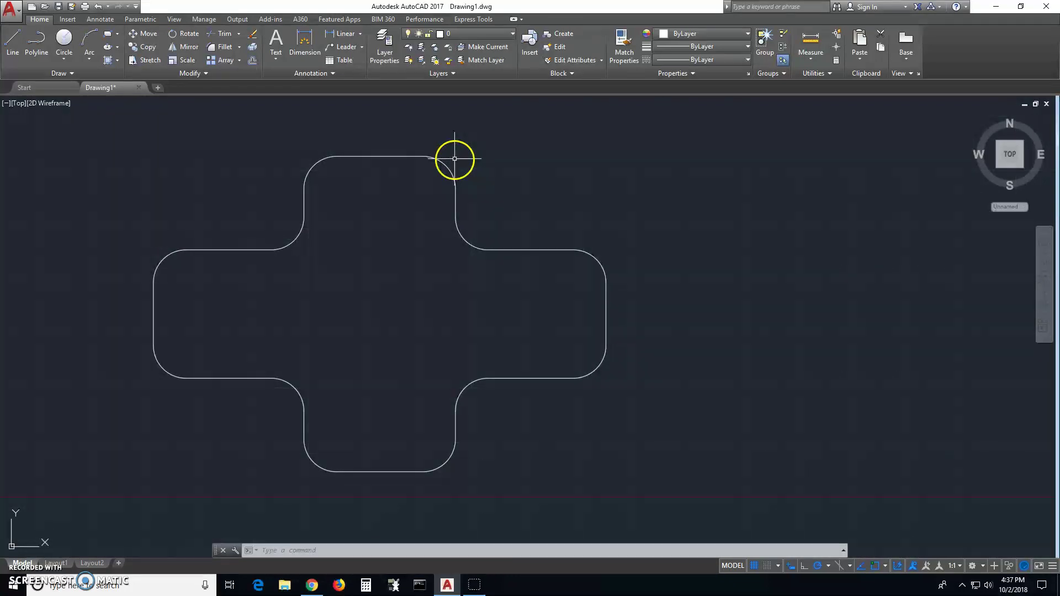
pyautogui.click(456, 160)
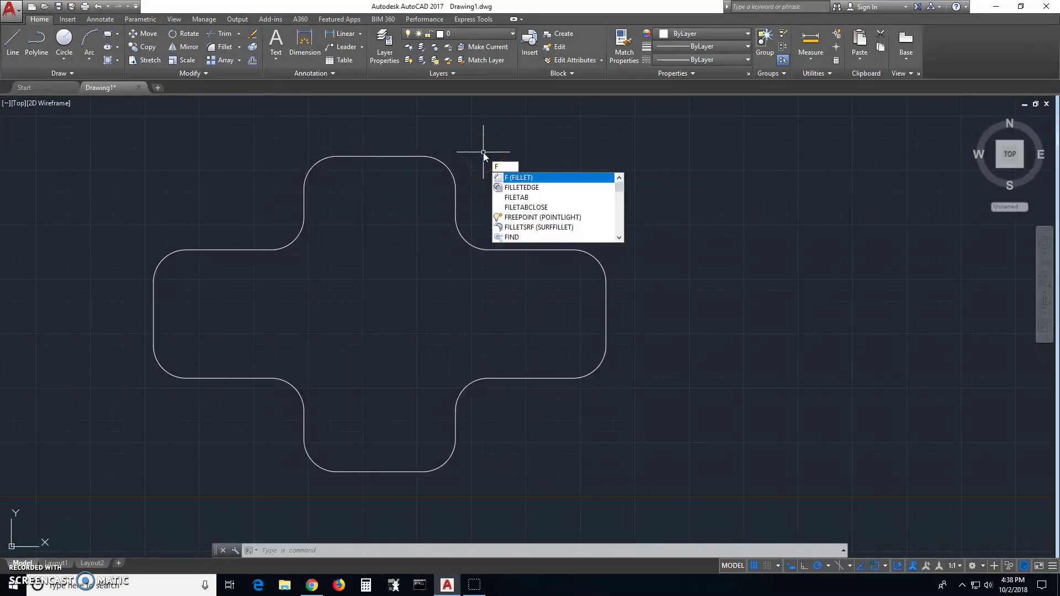
# With multiple zero-radius fillets, sharpen the right arm's two outer corners and the inner corner above it
pyautogui.press('Return')
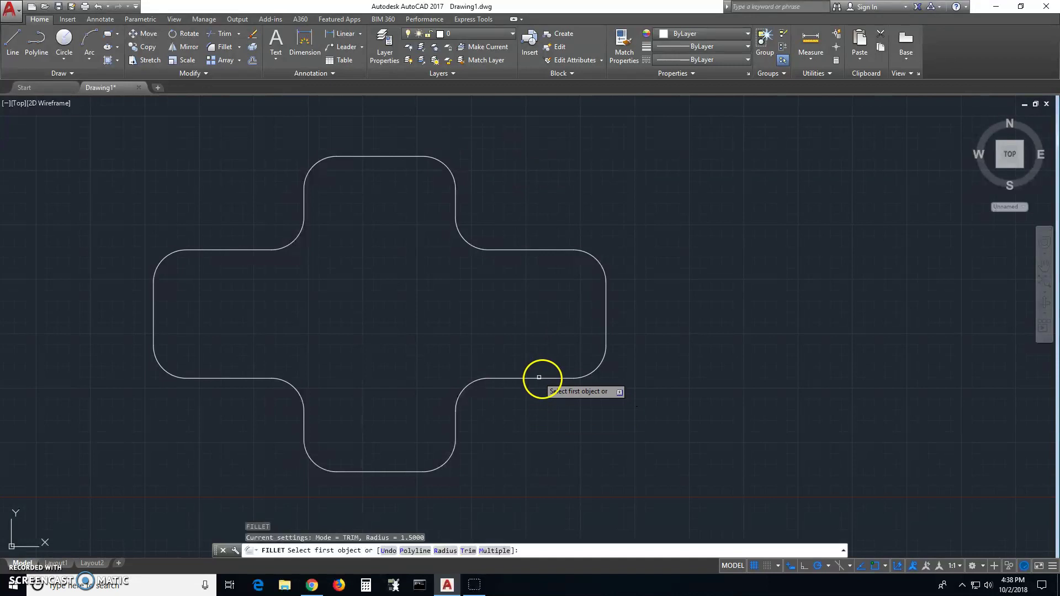
pyautogui.click(494, 550)
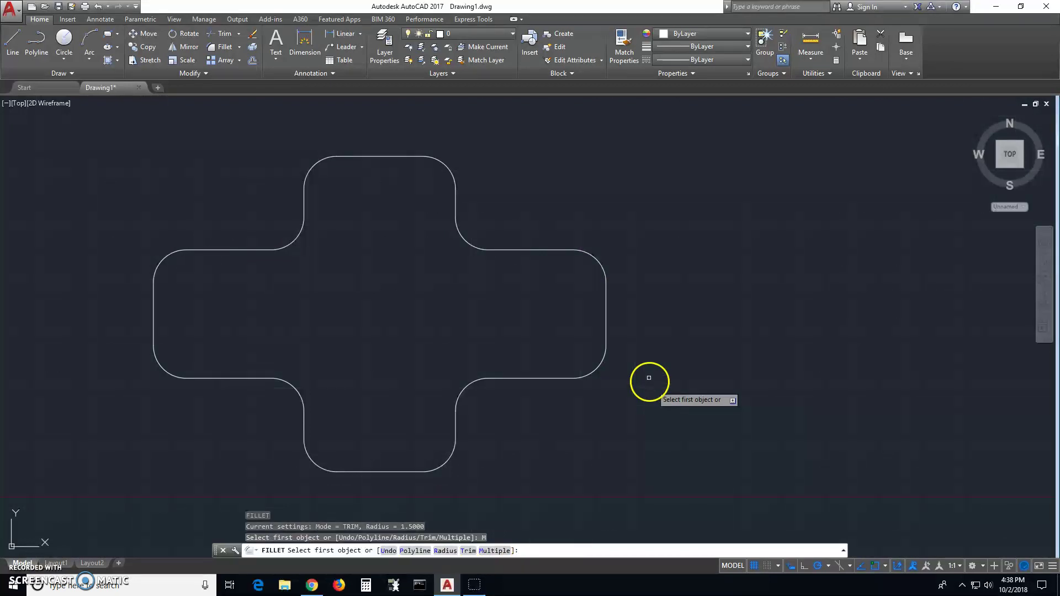
pyautogui.click(533, 379)
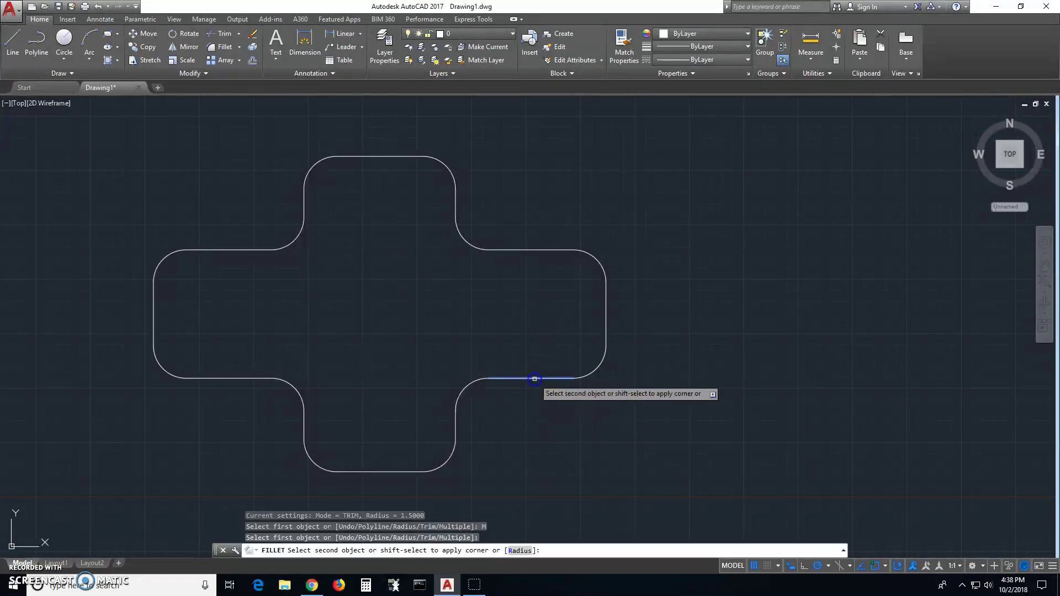
pyautogui.keyDown('shift'); pyautogui.click(608, 316); pyautogui.keyUp('shift')
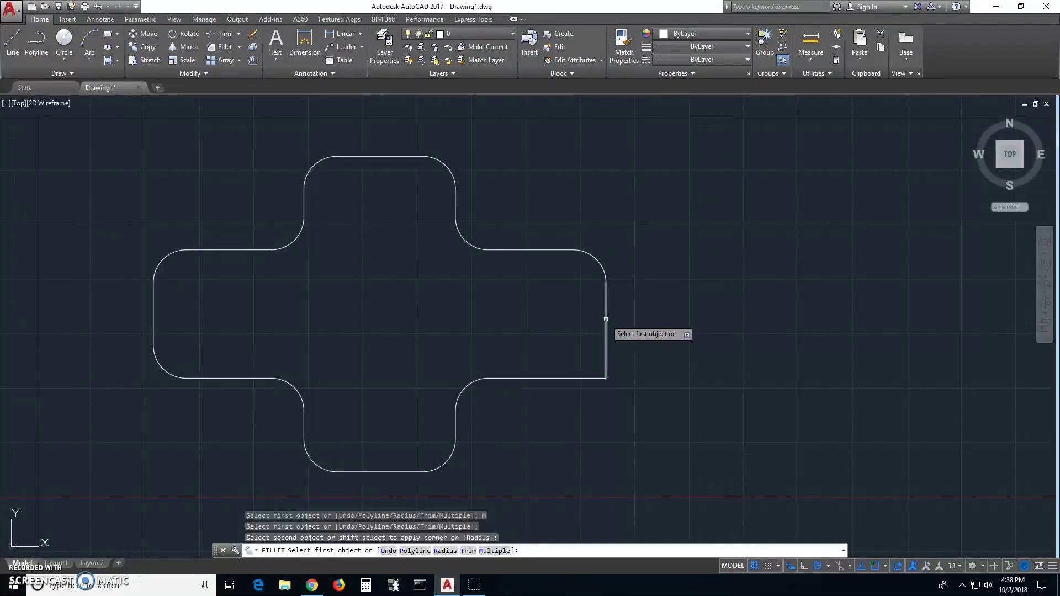
pyautogui.click(606, 319)
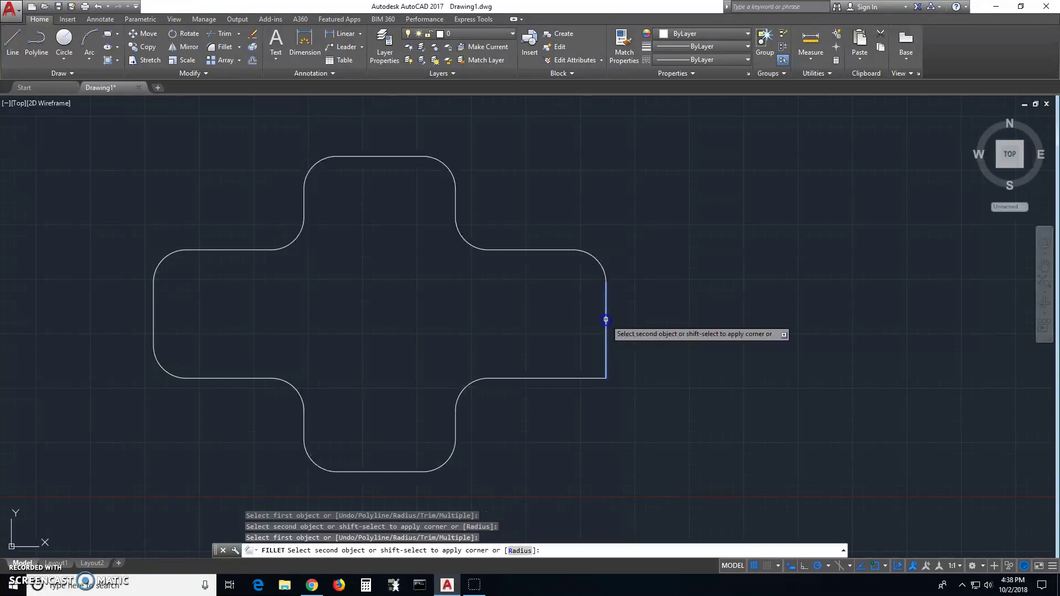
pyautogui.click(542, 249)
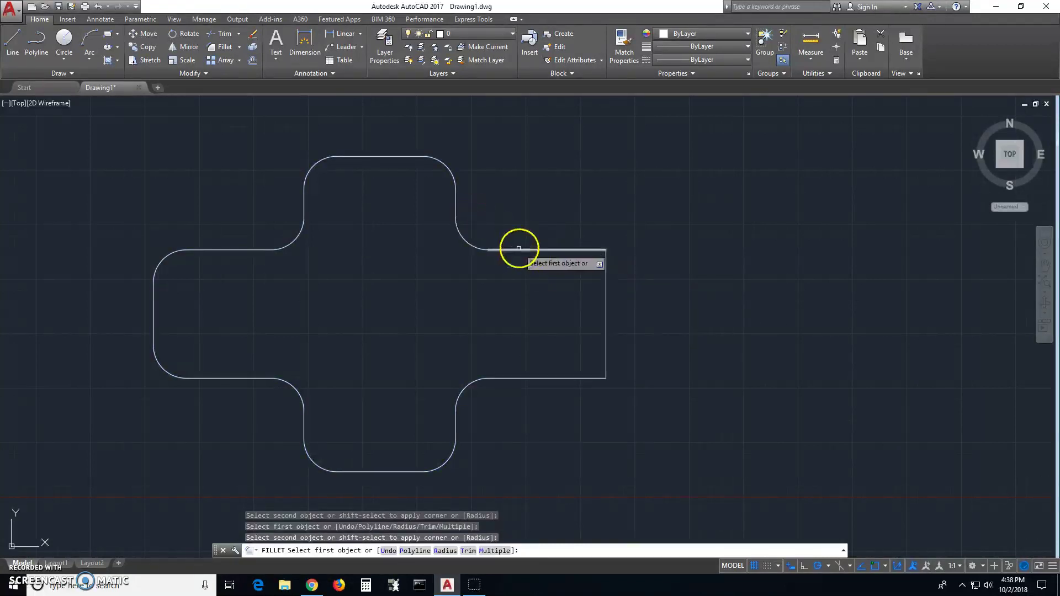
pyautogui.click(521, 249)
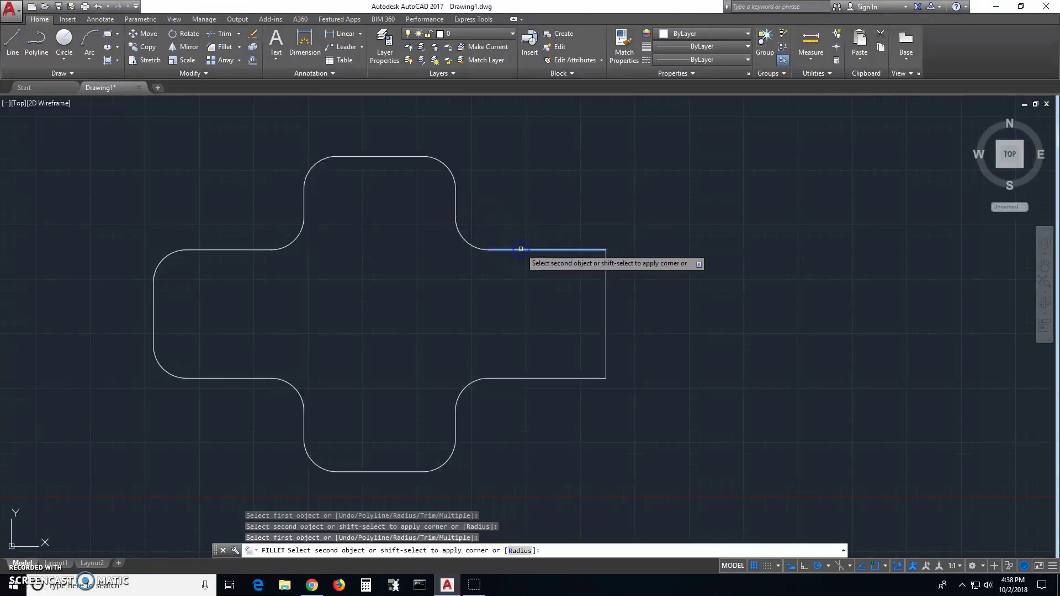
pyautogui.click(455, 203)
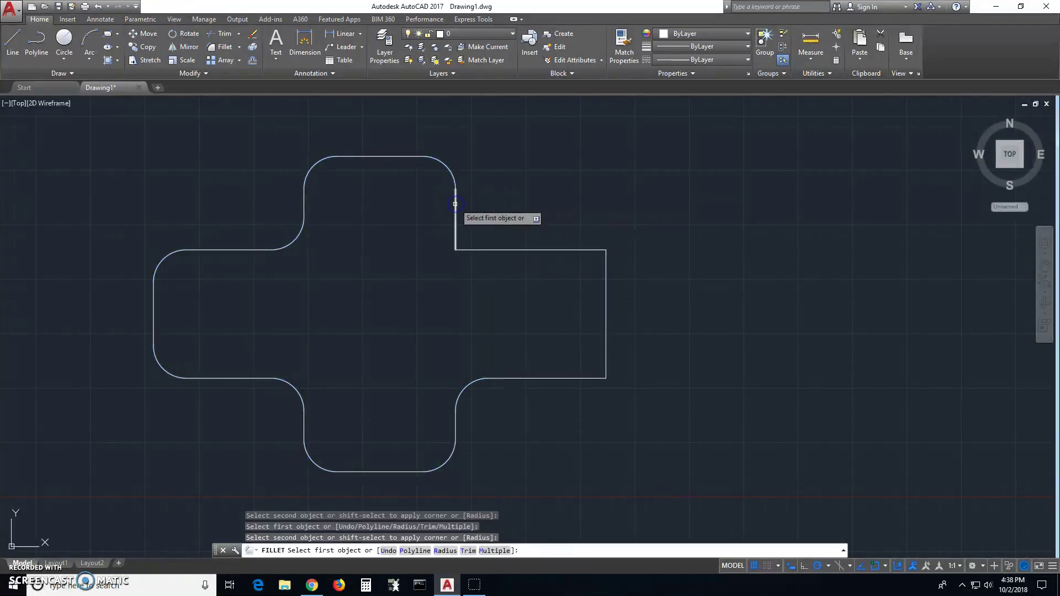
# Sharpen the top arm's two top corners, the inner corner above the left arm, and the left arm's top-left corner
pyautogui.click(455, 205)
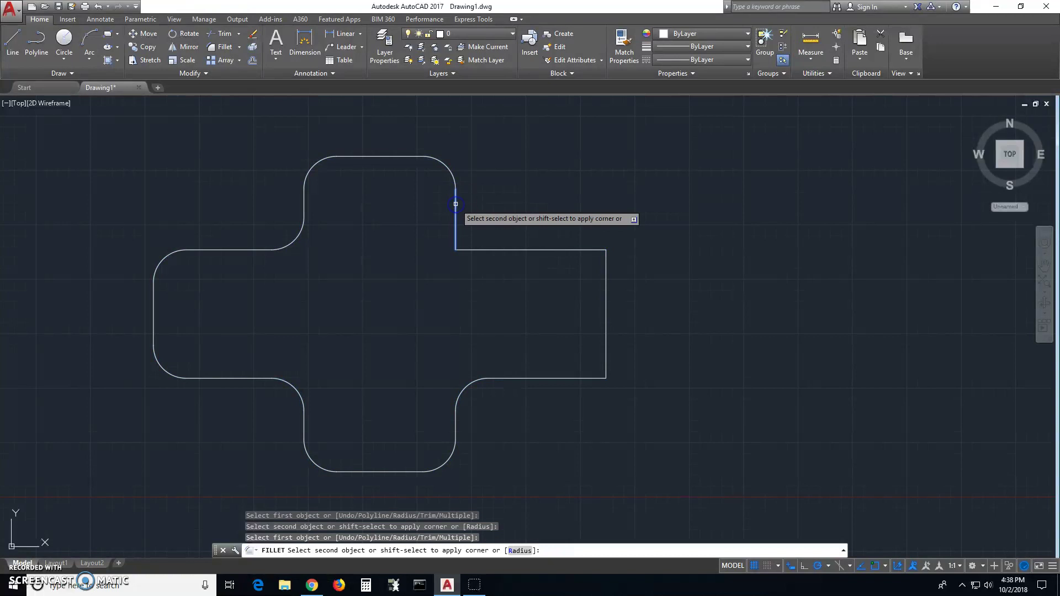
pyautogui.click(383, 156)
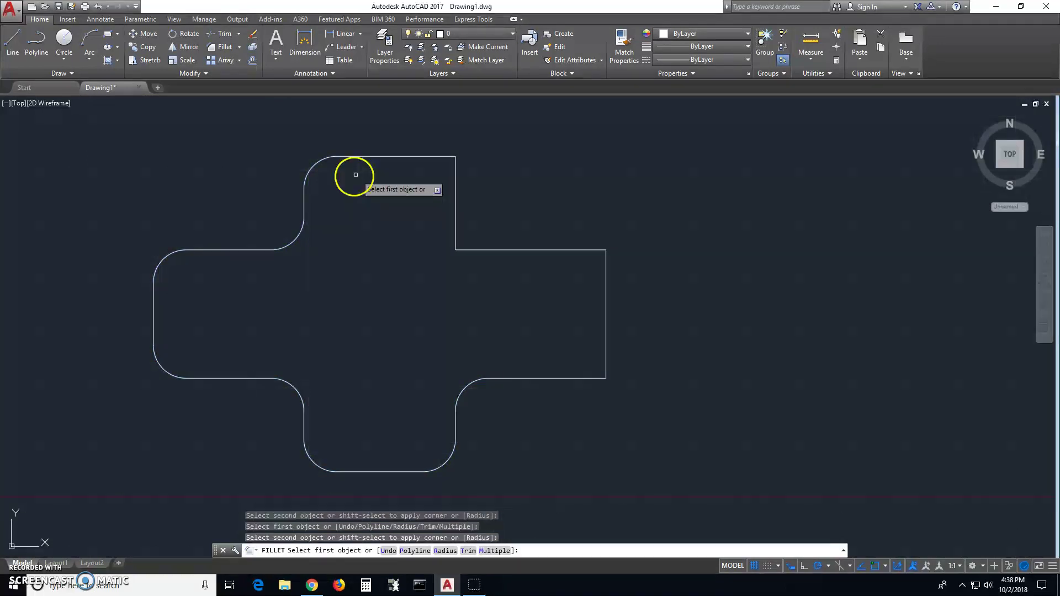
pyautogui.click(359, 157)
pyautogui.click(305, 200)
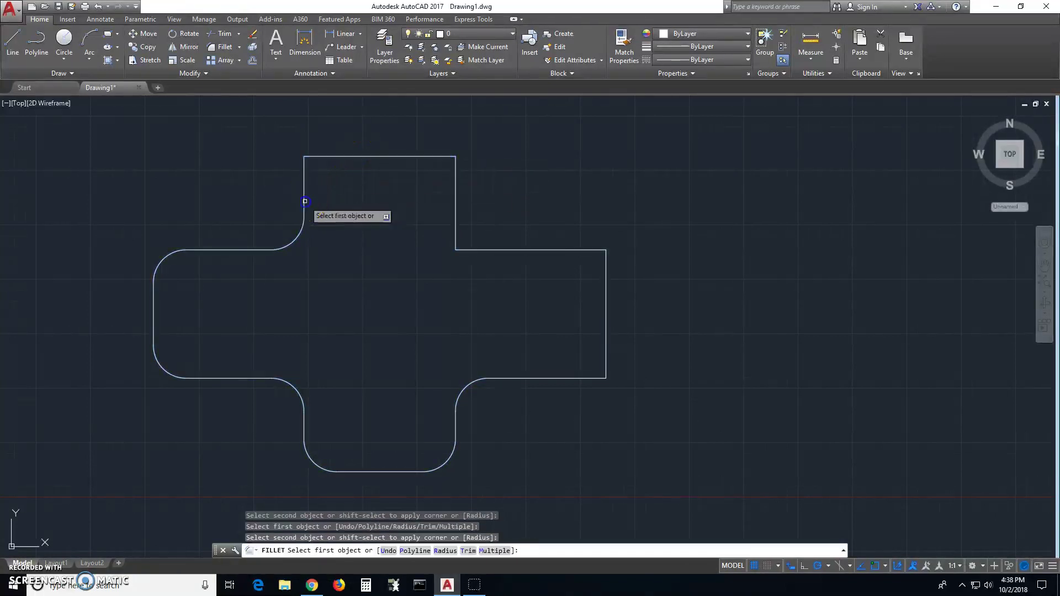
pyautogui.click(305, 201)
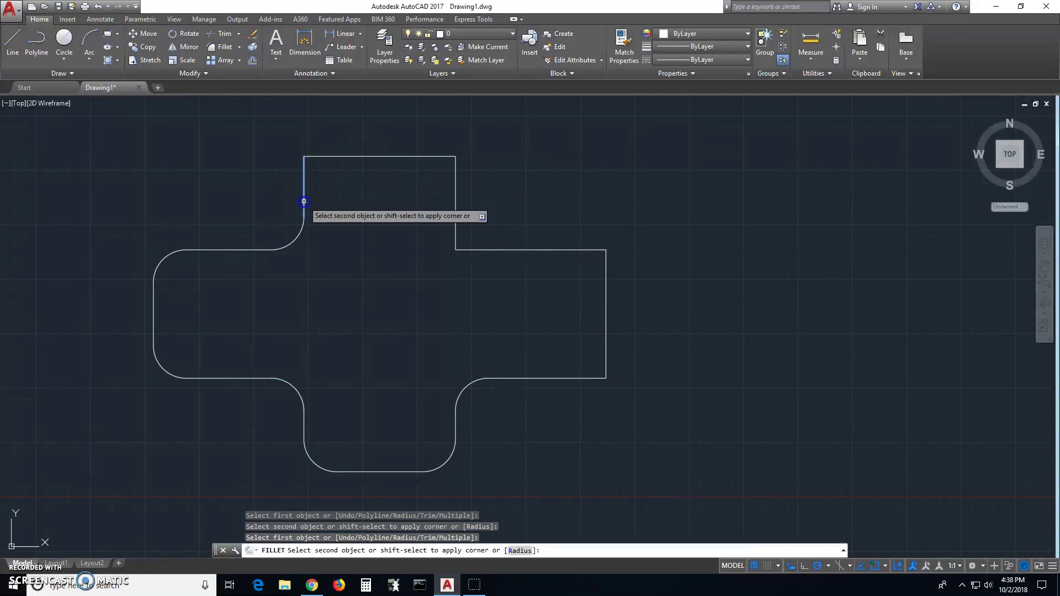
pyautogui.click(231, 249)
pyautogui.click(231, 249)
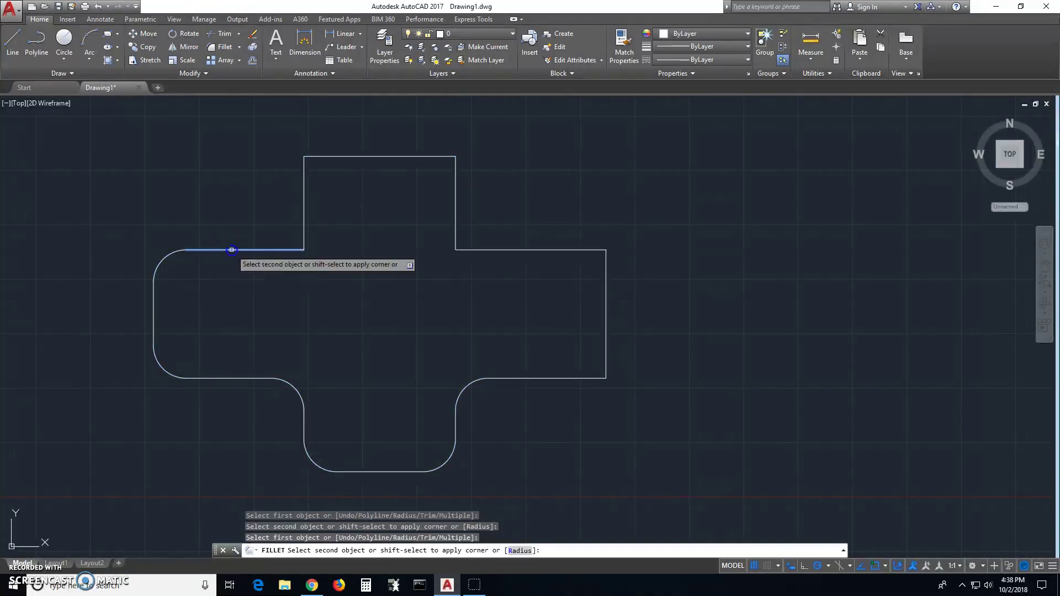
pyautogui.click(154, 311)
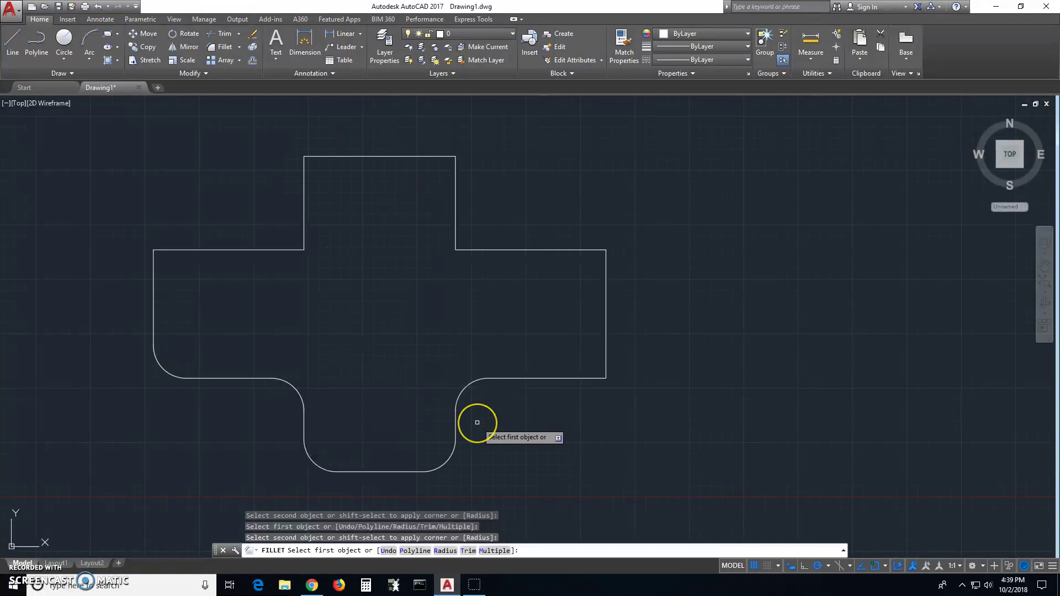
# Cancel the running fillet command with Esc
pyautogui.press('Escape')
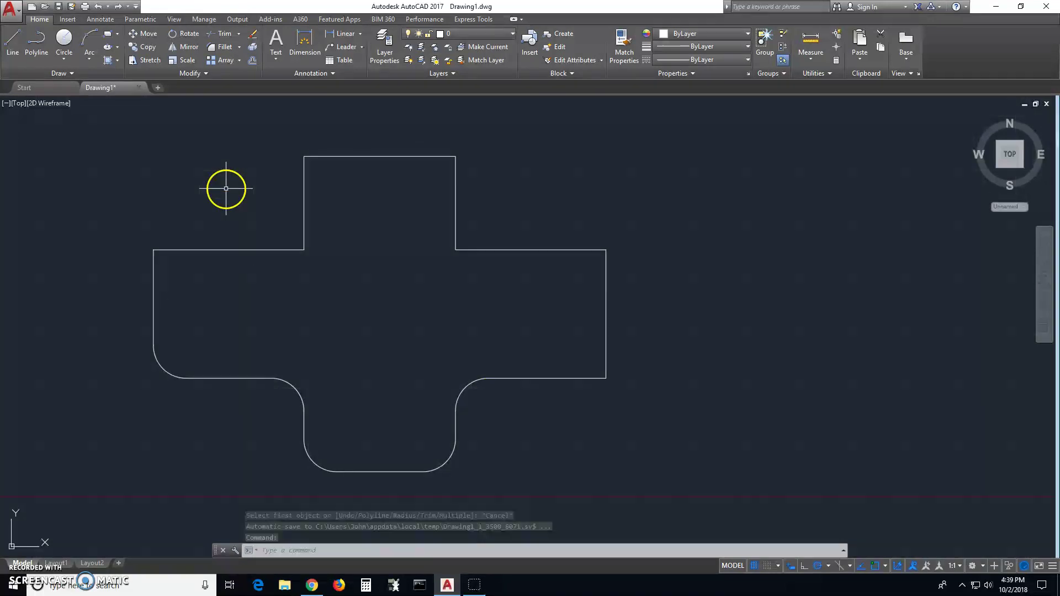
# Start CHAMFER and keep 0.8000 for both the first and second chamfer distances
pyautogui.write('cha')
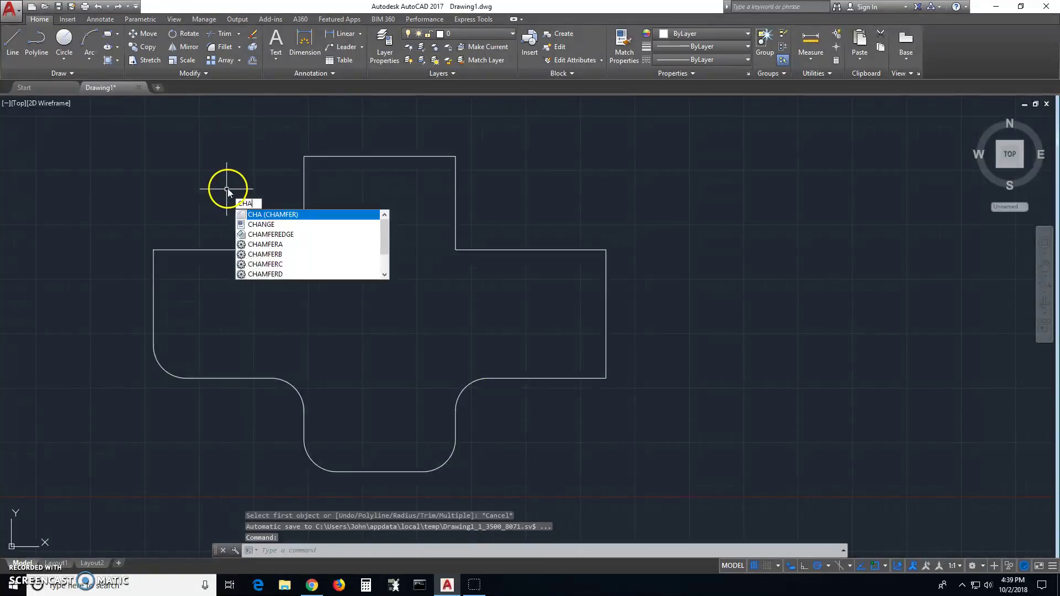
pyautogui.press('Return')
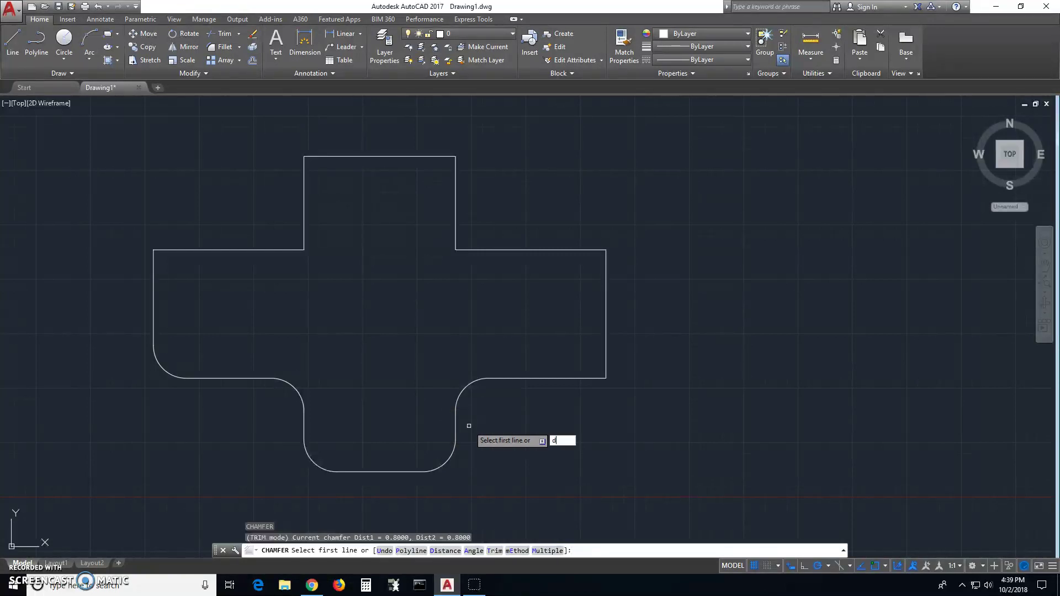
pyautogui.press('Return')
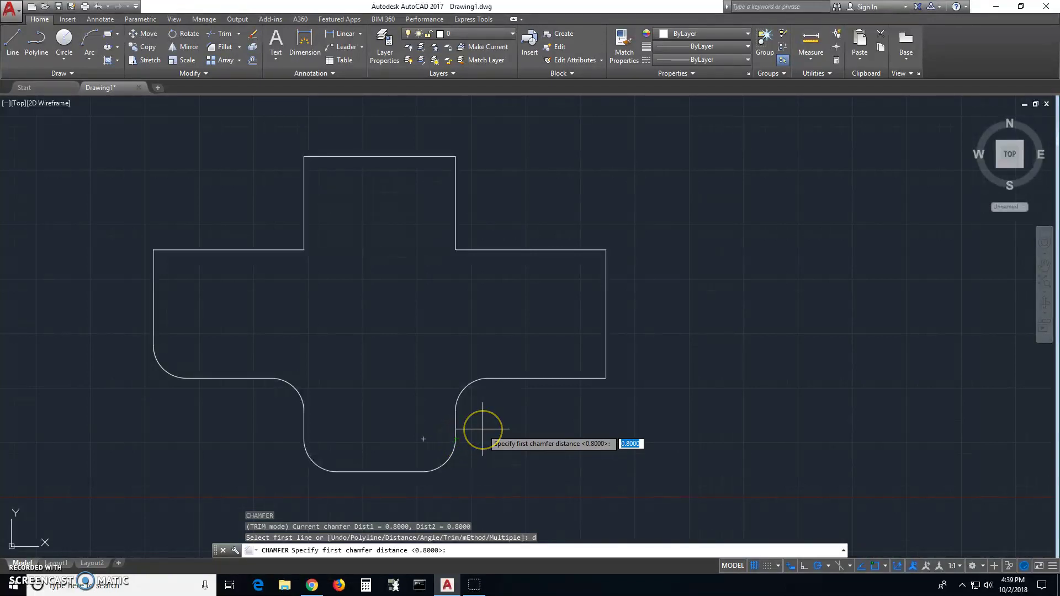
pyautogui.press('Return')
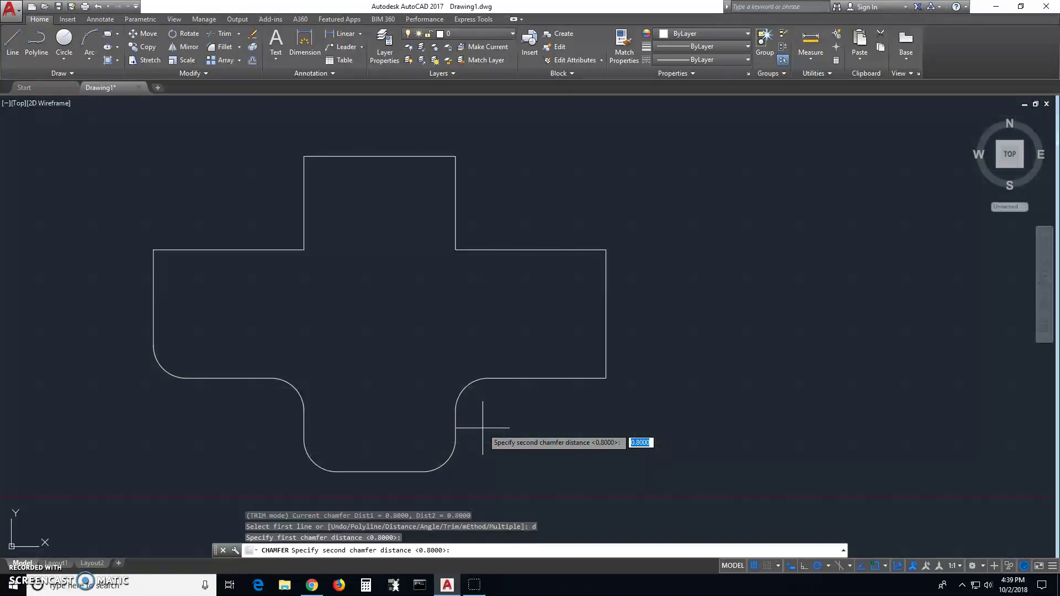
pyautogui.press('Return')
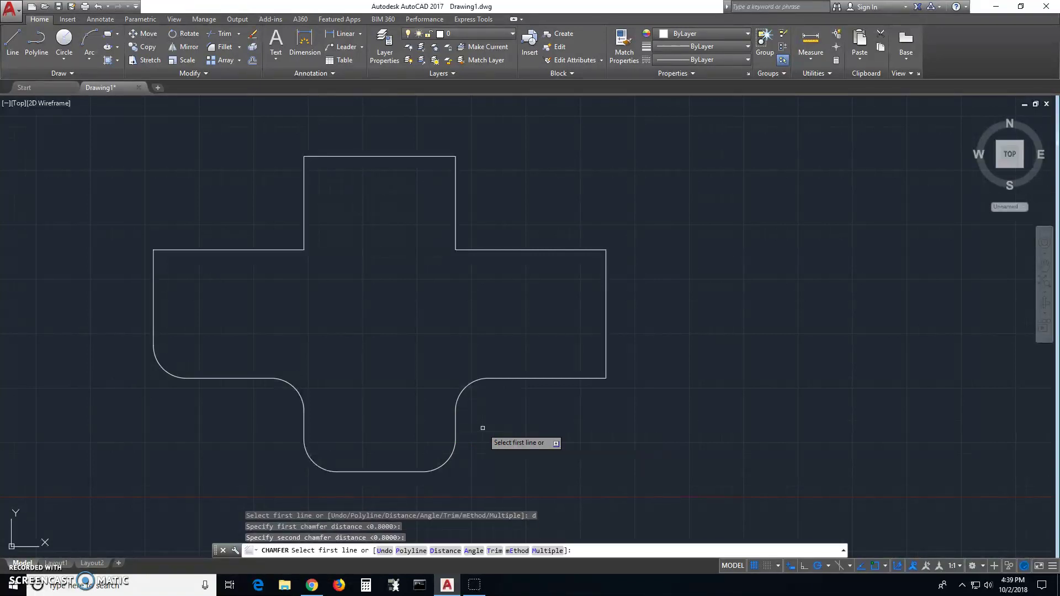
# Using Multiple, chamfer the bottom arm's bottom-right and bottom-left corners at 0.8
pyautogui.click(544, 551)
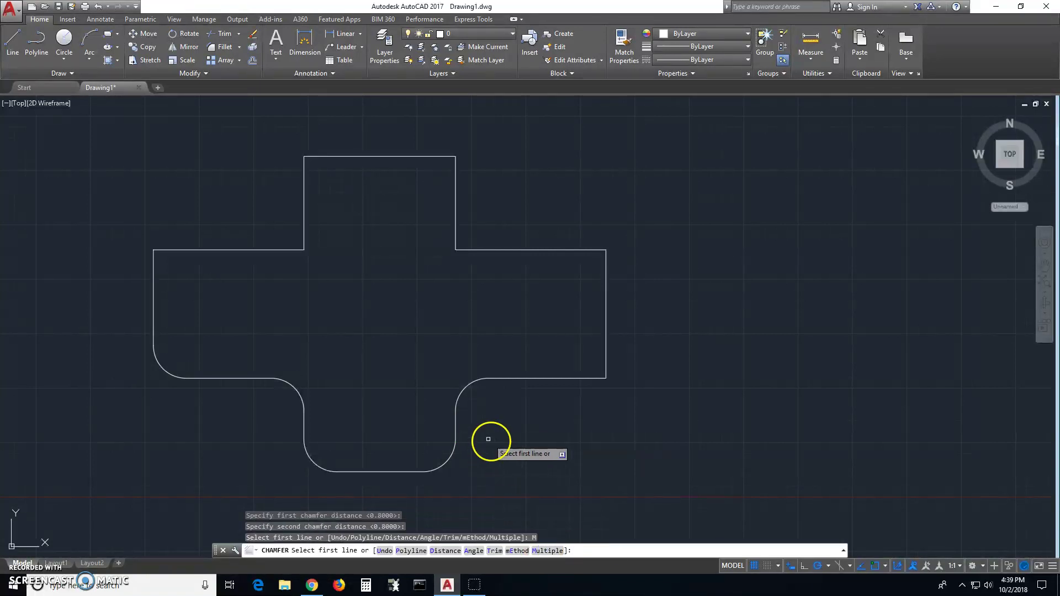
pyautogui.click(456, 426)
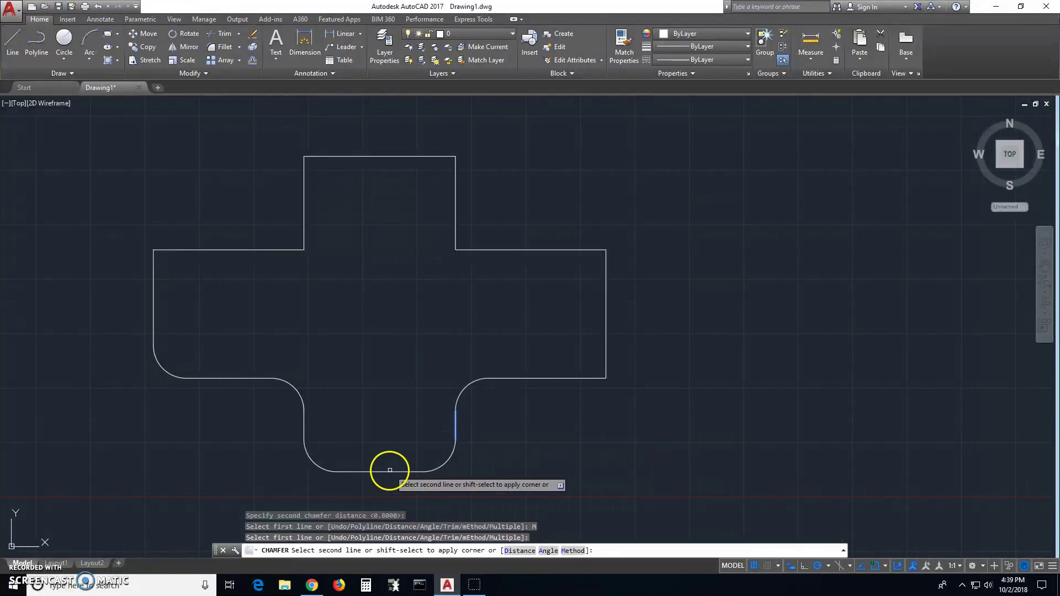
pyautogui.click(392, 471)
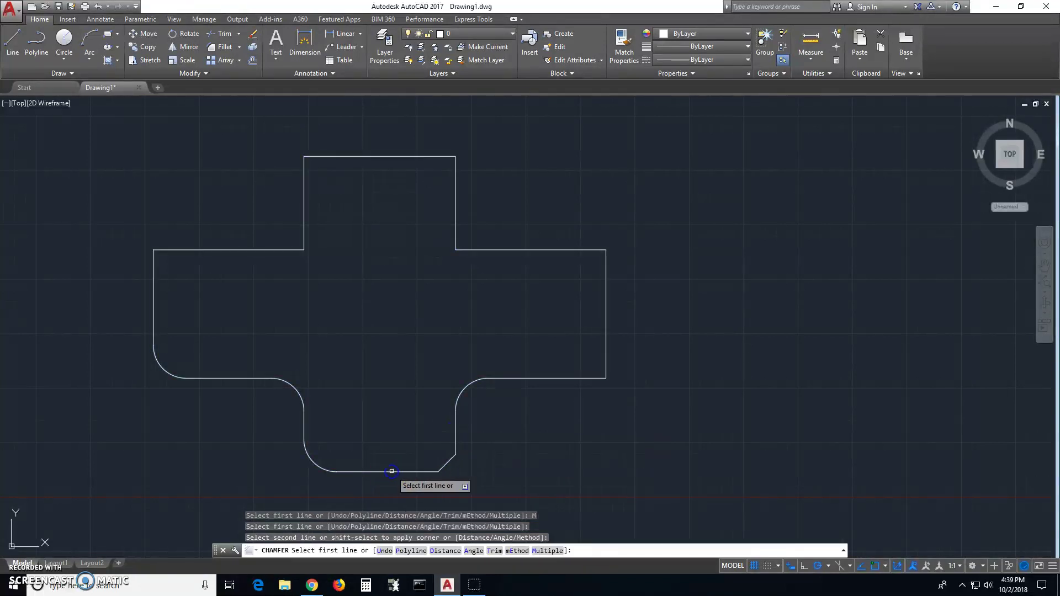
pyautogui.click(305, 425)
pyautogui.click(367, 472)
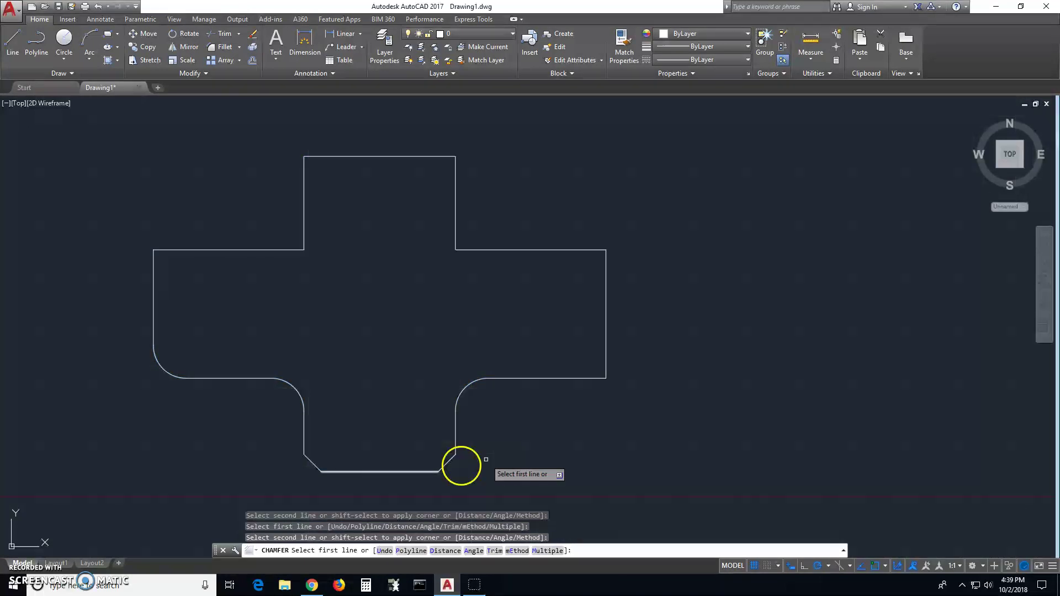
# Chamfer the two inner corners beside the bottom arm and the left arm's bottom-left corner
pyautogui.click(531, 379)
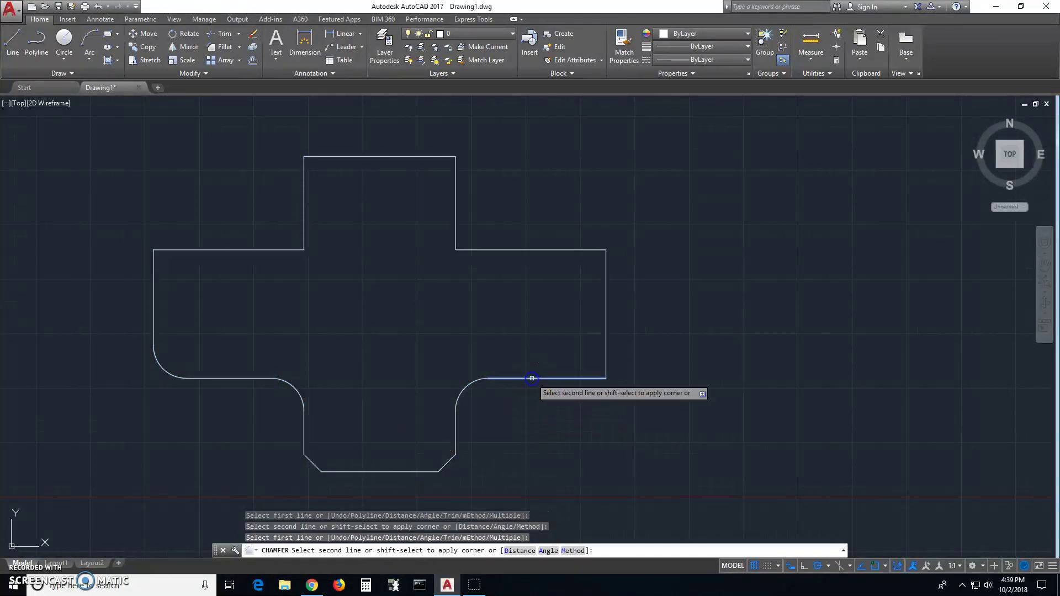
pyautogui.click(456, 427)
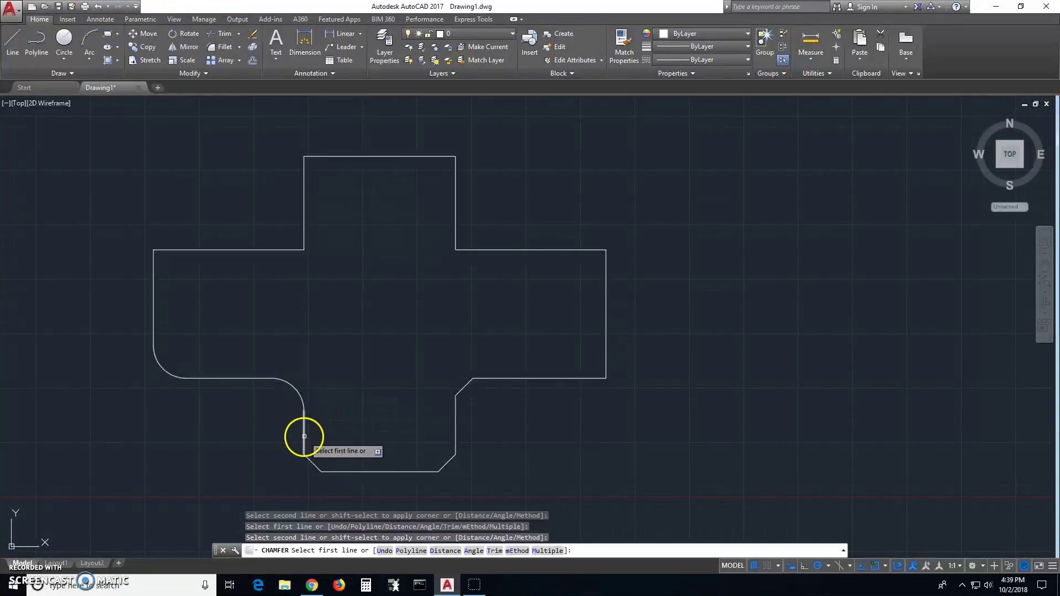
pyautogui.click(236, 379)
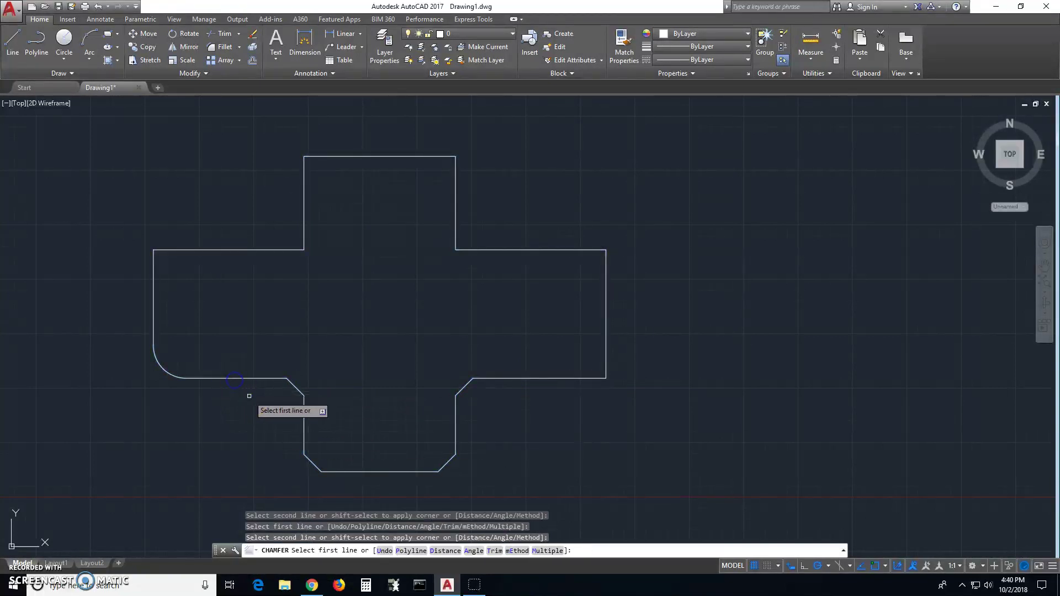
pyautogui.click(153, 313)
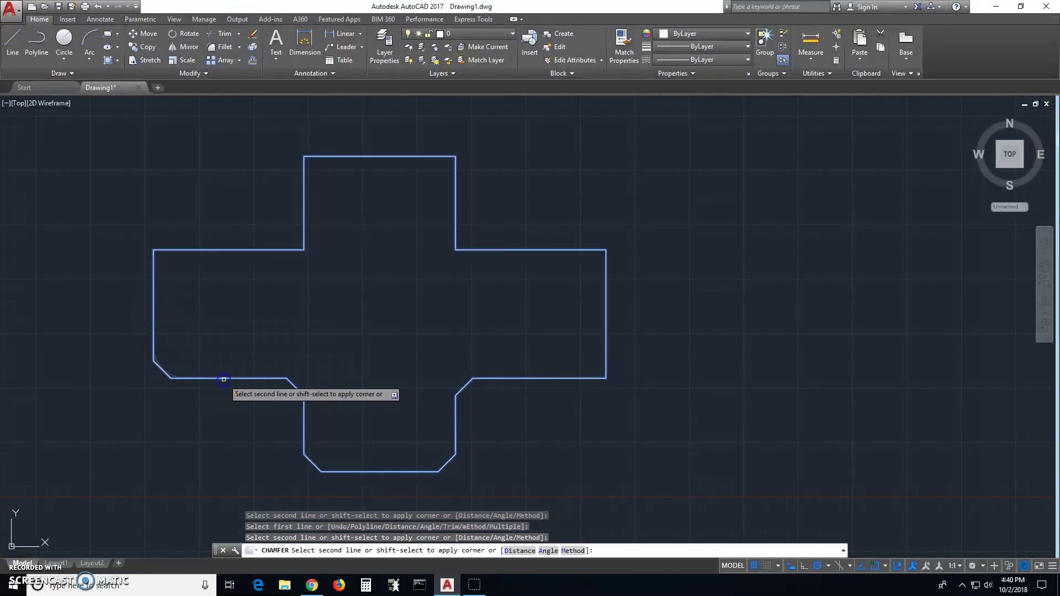
pyautogui.click(223, 378)
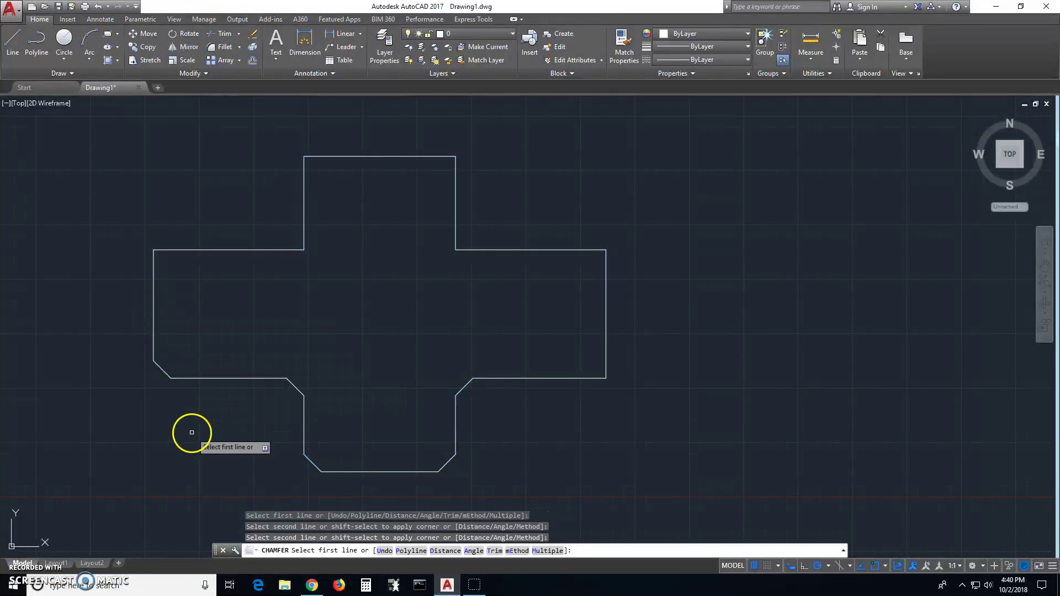
pyautogui.press('Escape')
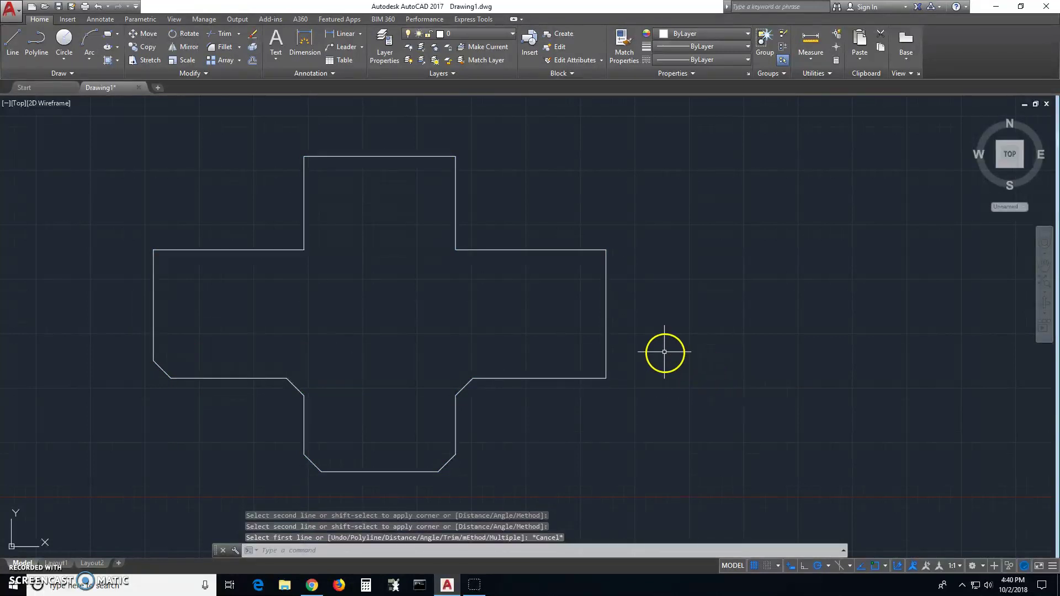